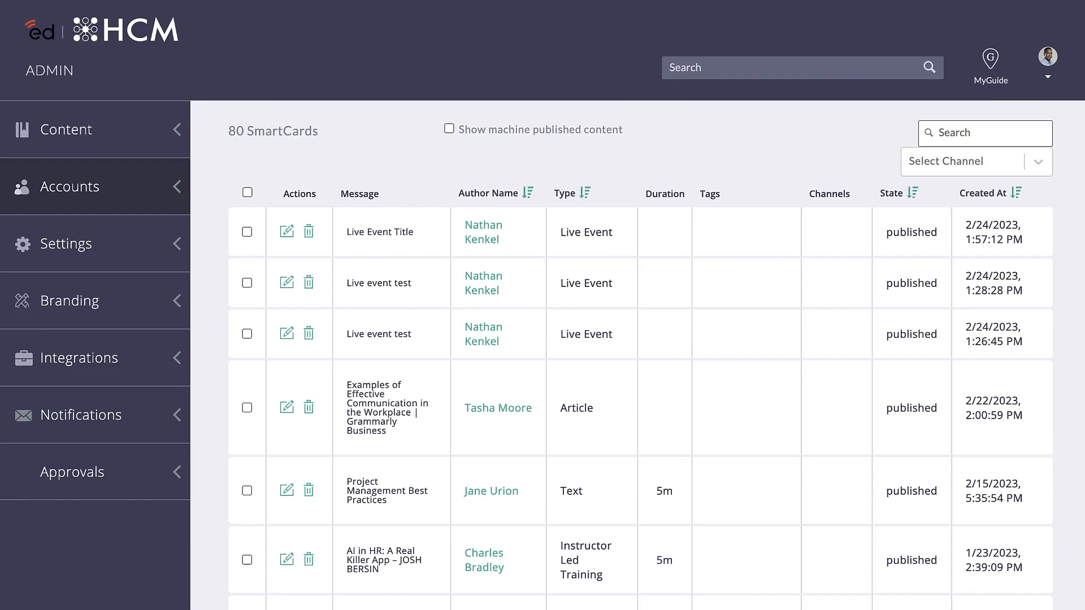
Start a new workflow in the Dynamic Group Management section of Accounts.
click(170, 192)
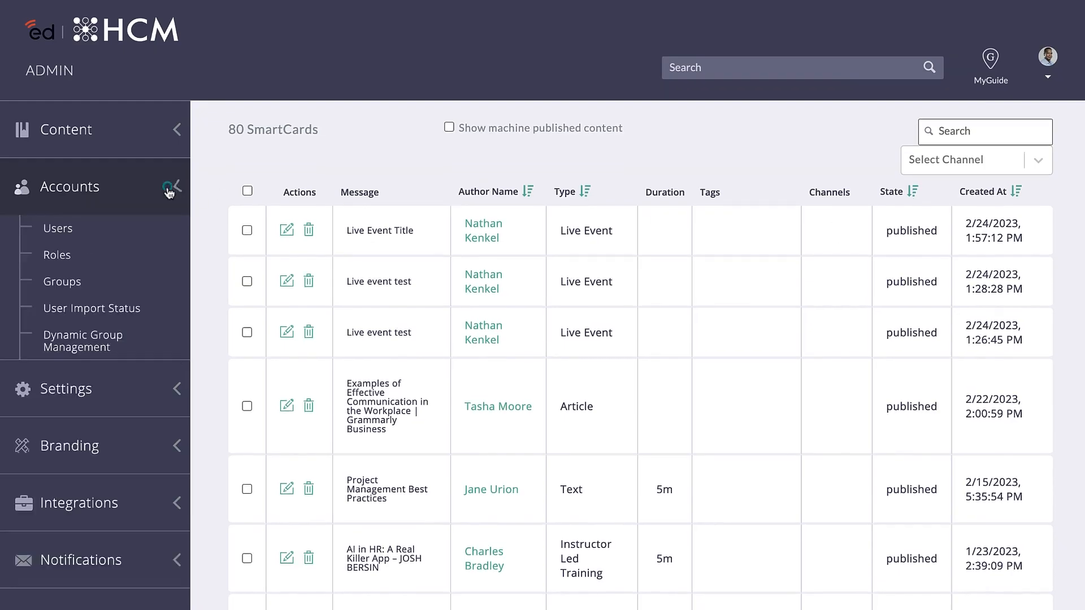
click(180, 345)
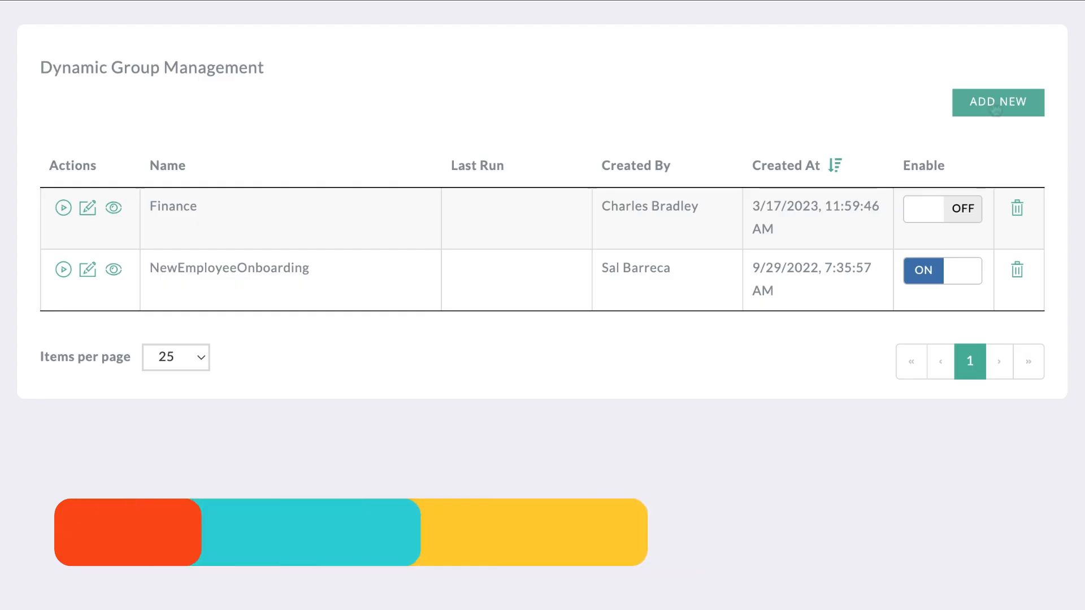
click(993, 102)
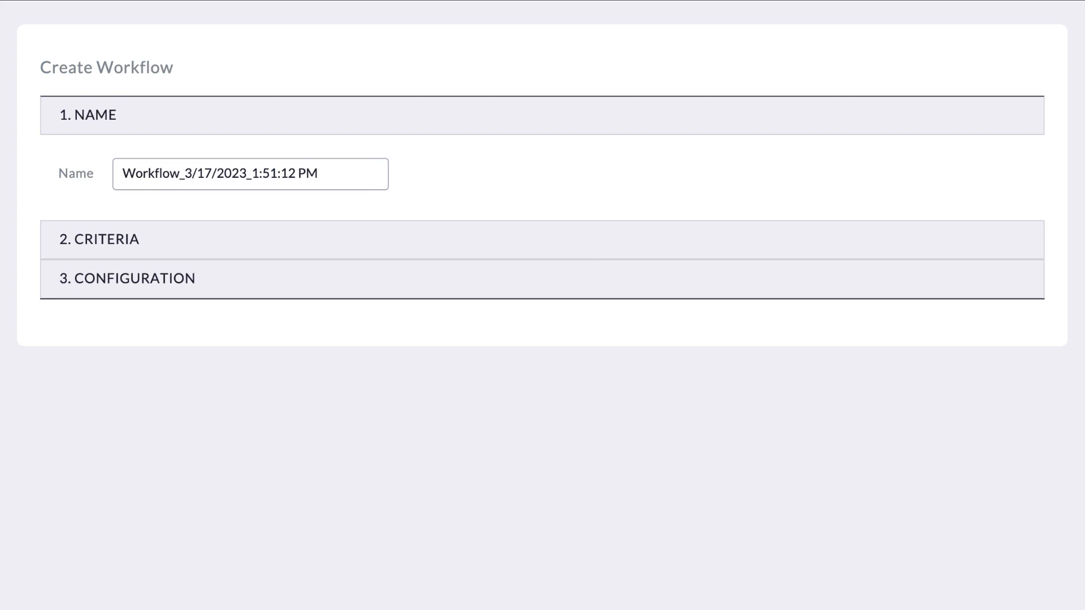
Name the workflow Technology and expand its Criteria section.
drag(339, 174, 111, 175)
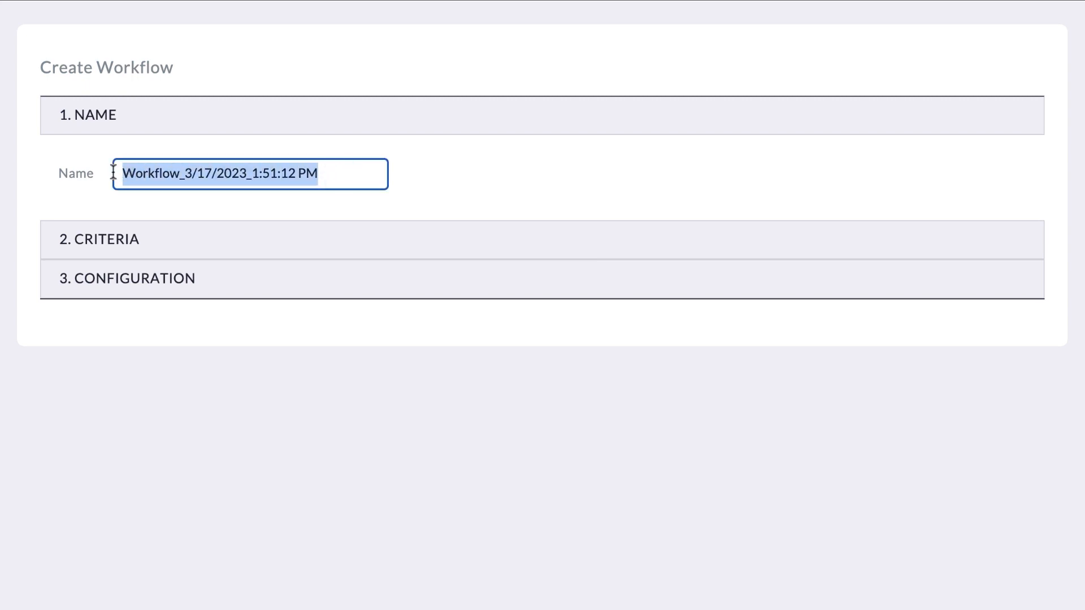
text(Techno)
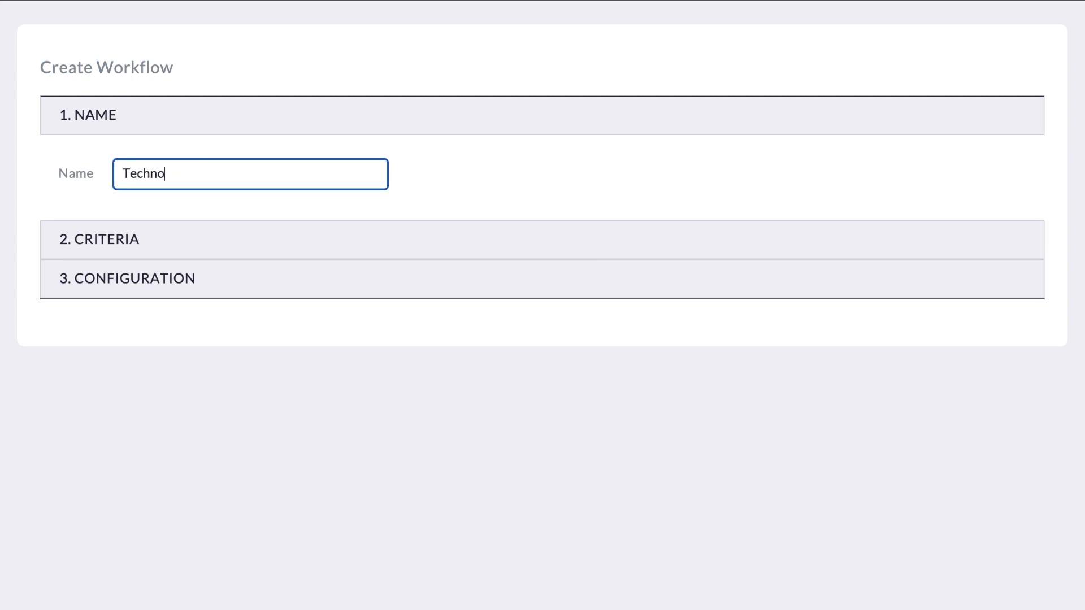
text(logy)
click(503, 245)
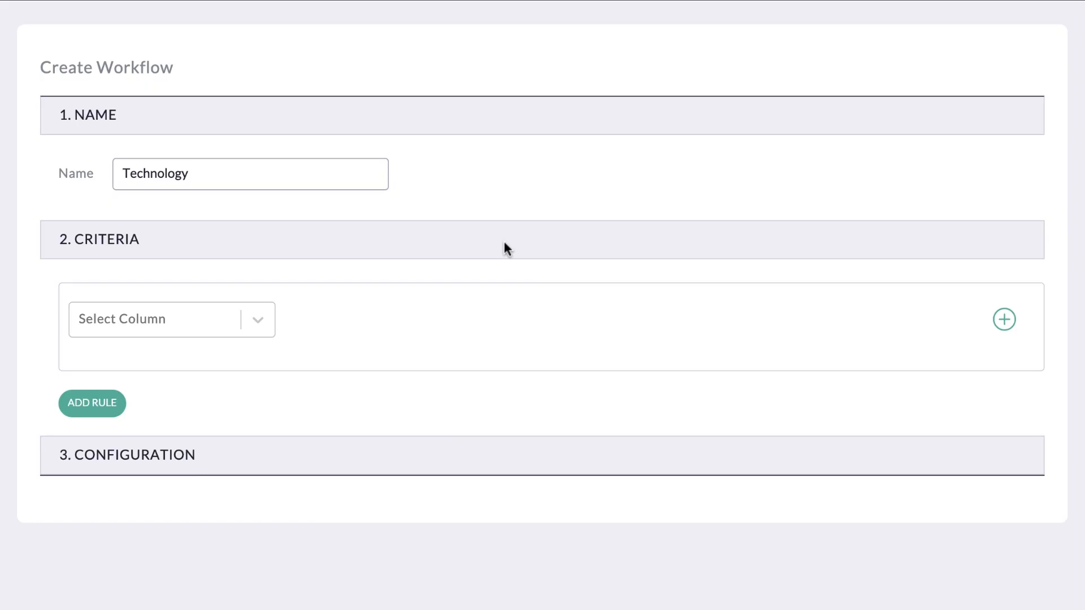
View the columns offered for the first criterion and open Custom Fields in the admin settings.
click(256, 321)
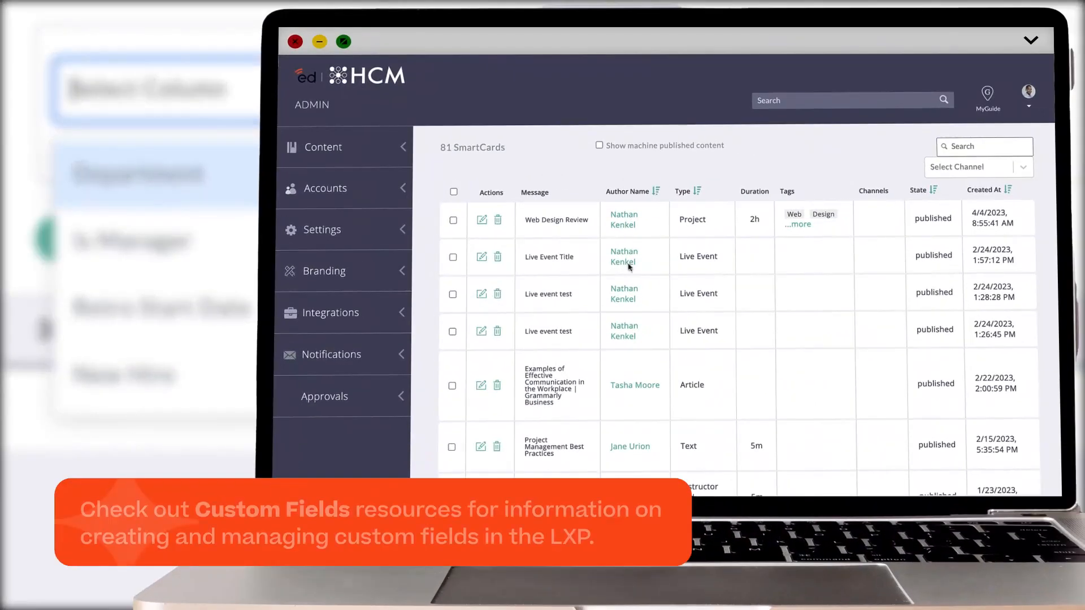
click(402, 231)
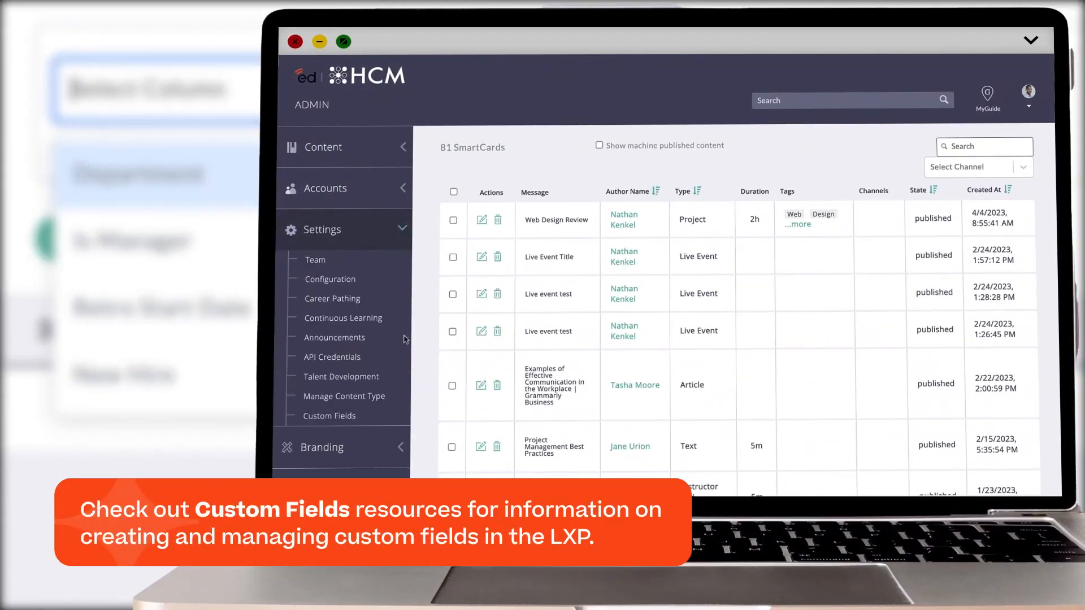
click(405, 417)
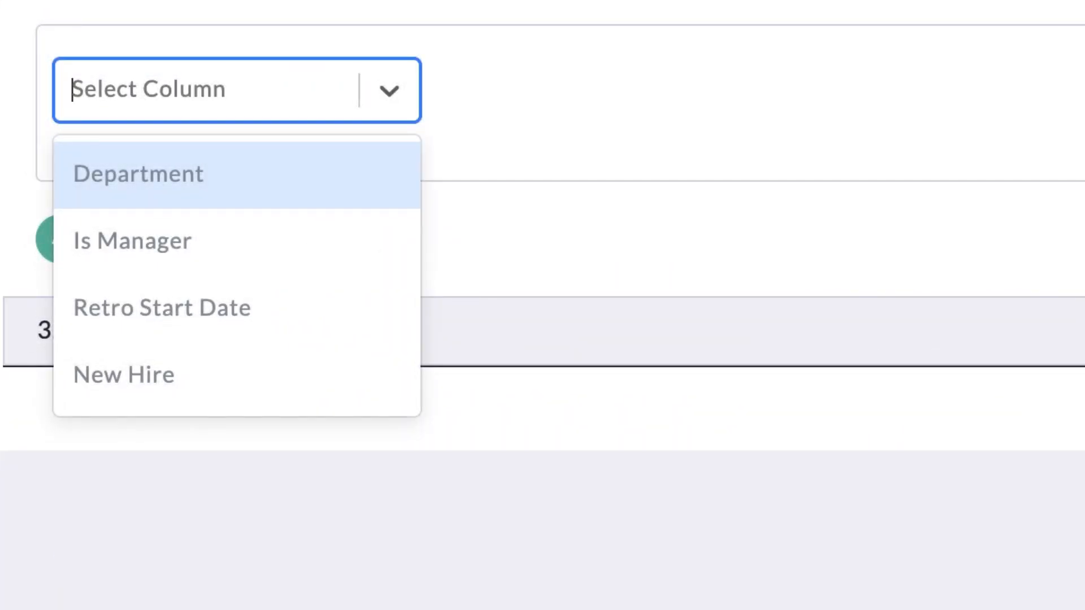
Try New Hire as the first criterion's column and show its possible values.
click(399, 375)
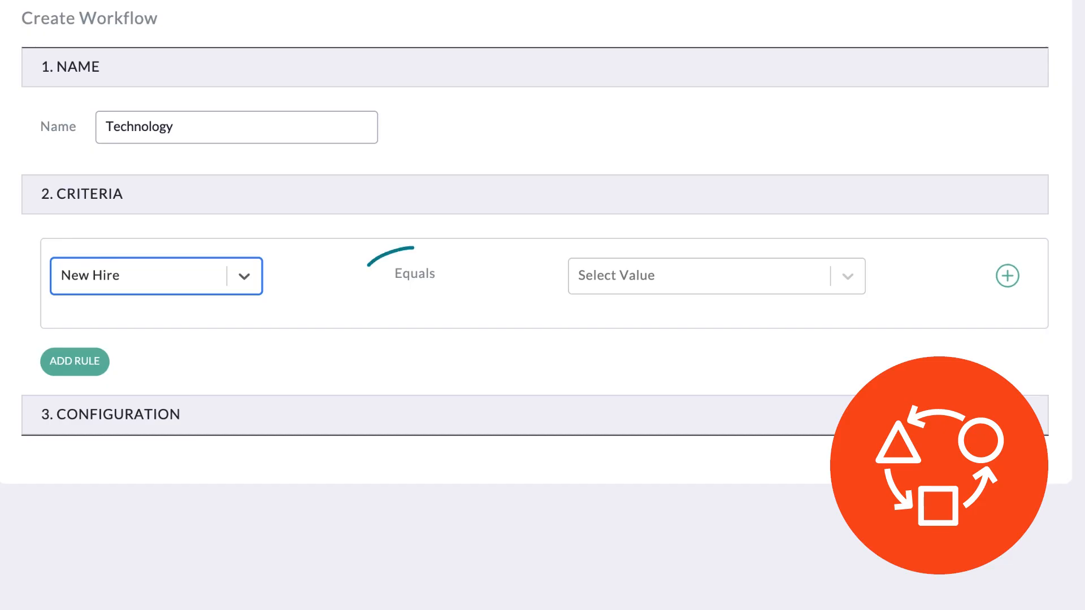
click(639, 281)
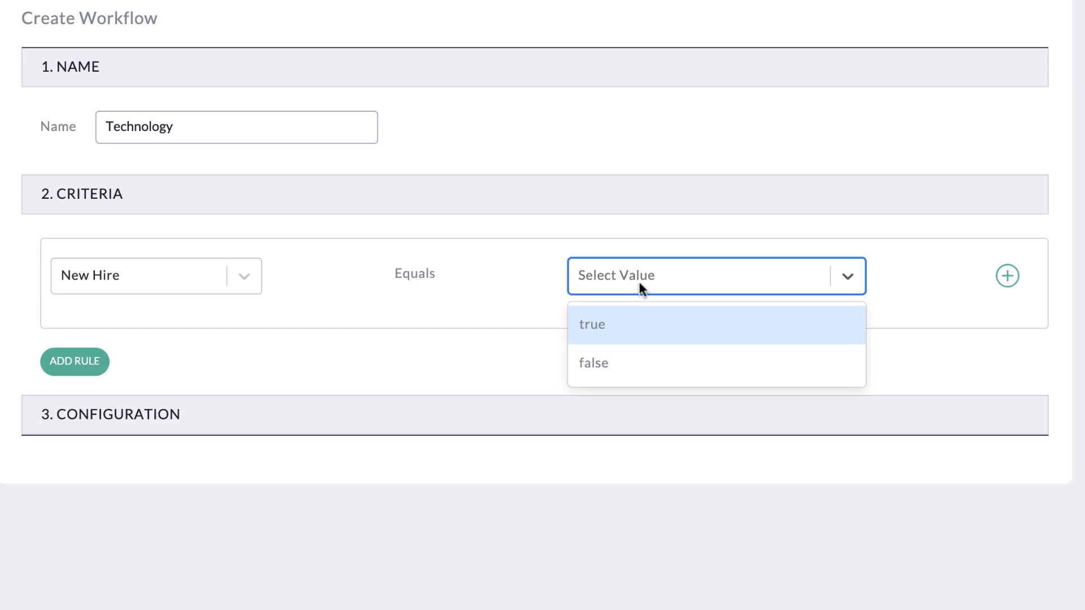
Set the first criterion to Department, Equals to, Technology.
click(244, 275)
click(243, 316)
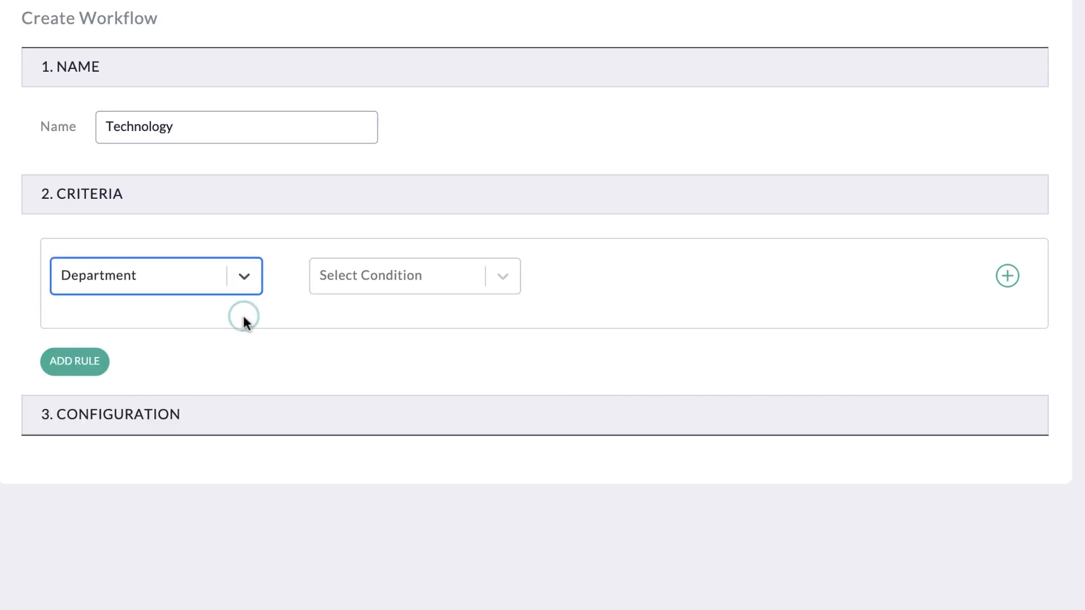
click(502, 277)
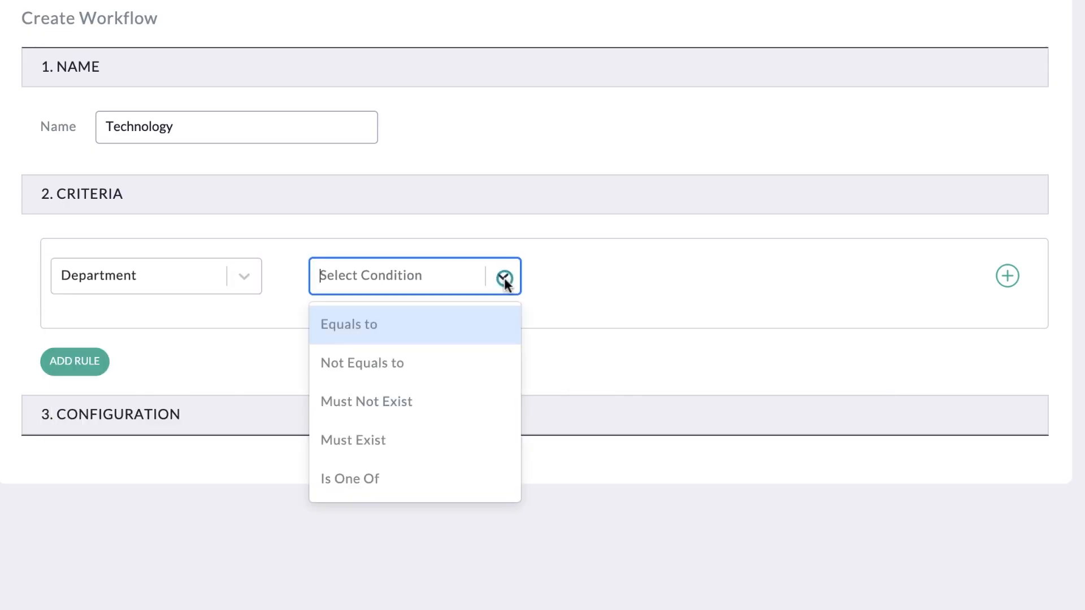
click(499, 327)
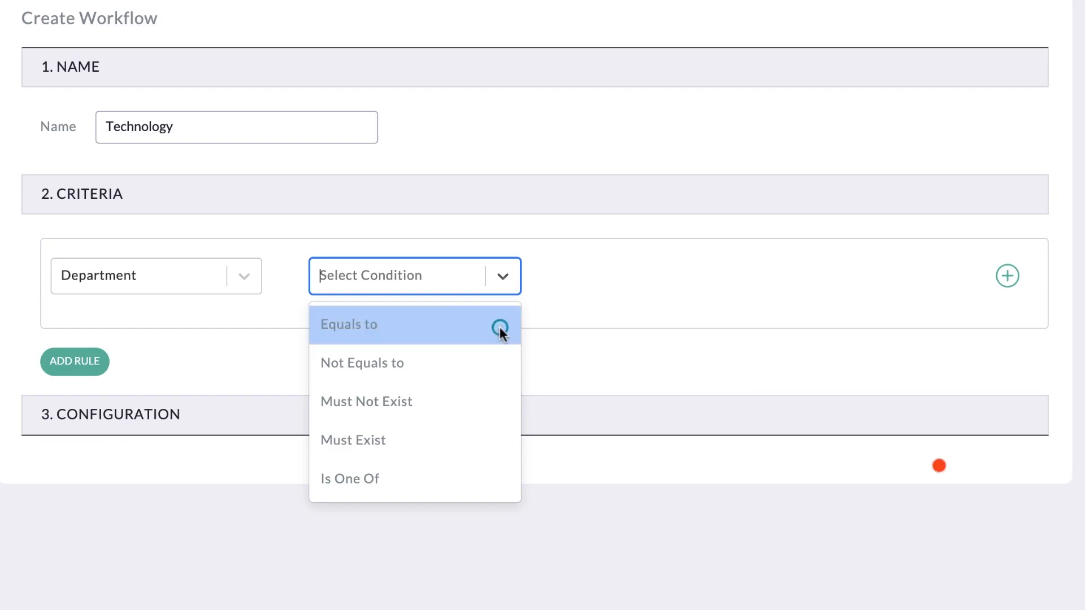
click(630, 277)
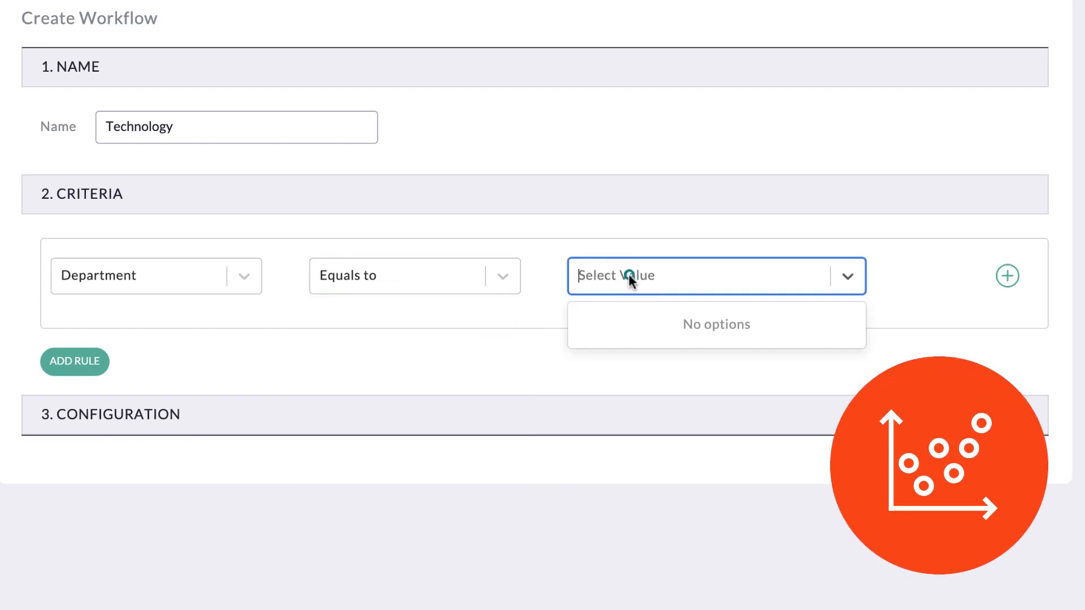
text(Technology)
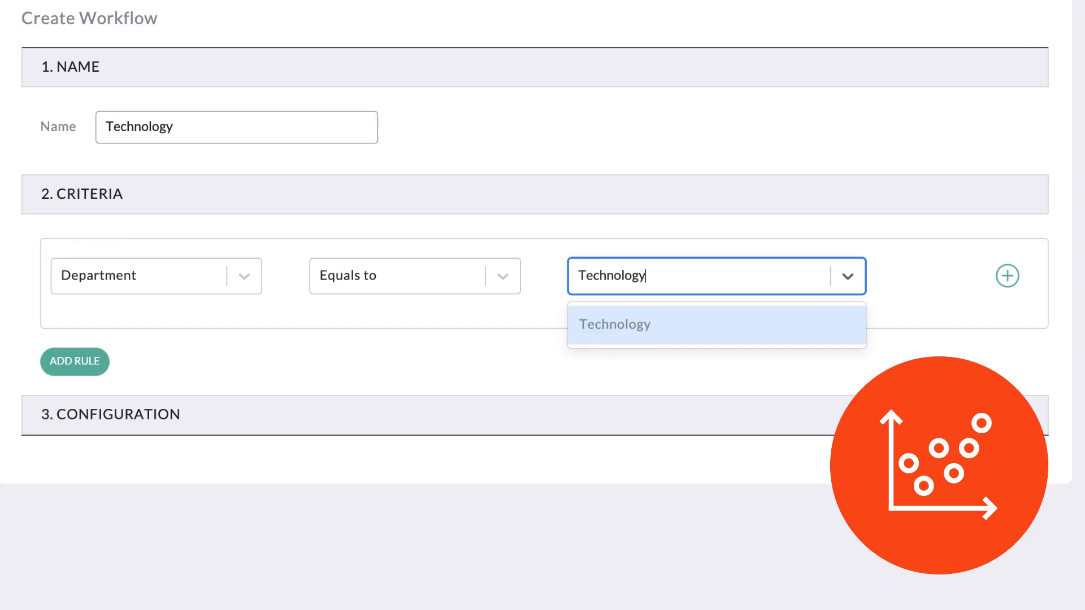
click(667, 323)
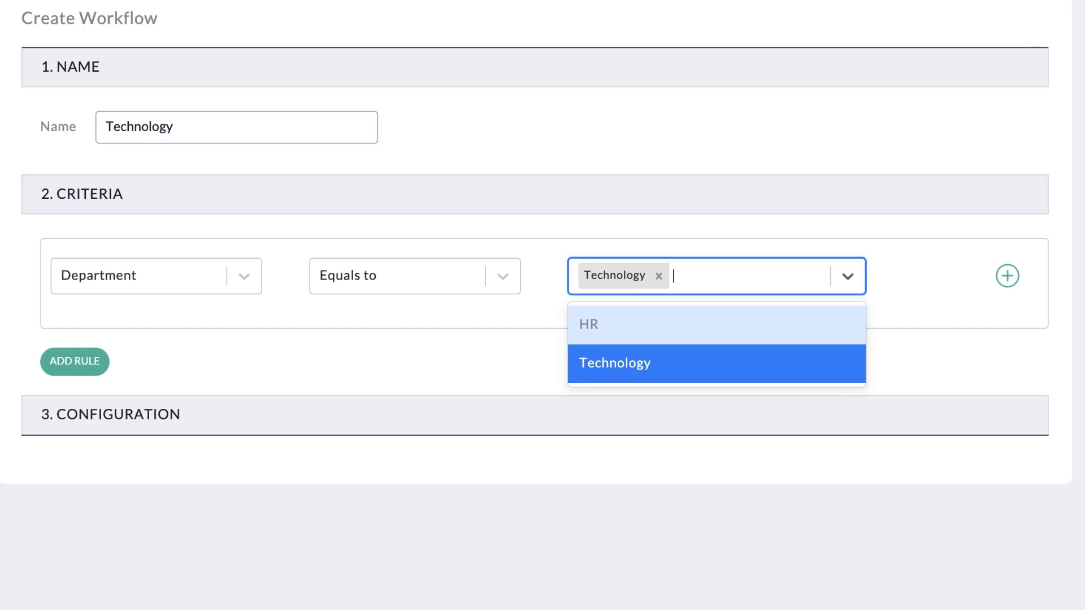
click(1034, 34)
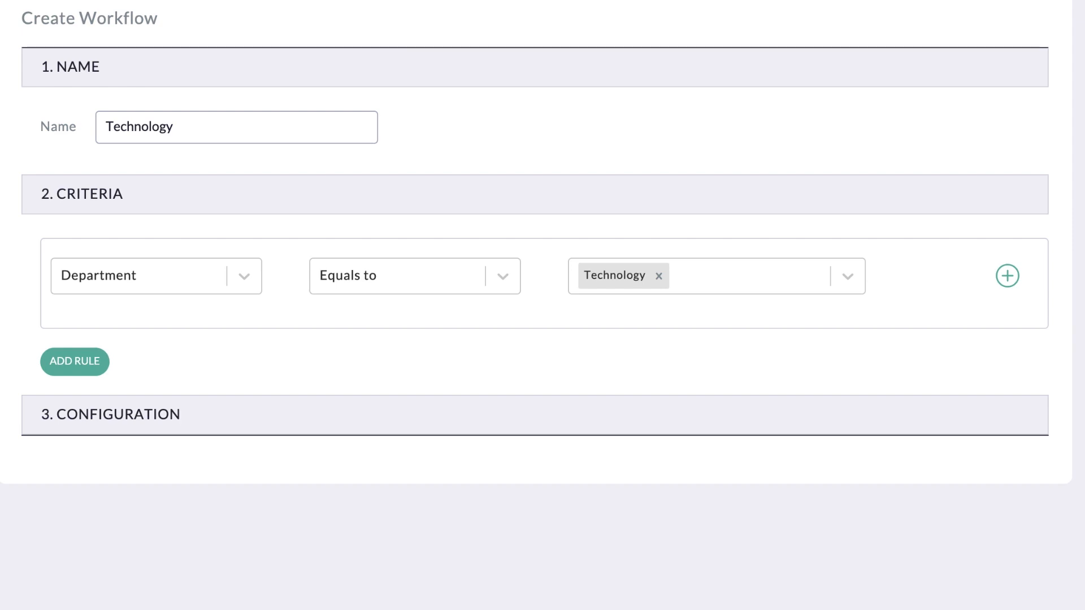
Add a second condition below the Department criterion and add another rule to the criteria.
click(1010, 275)
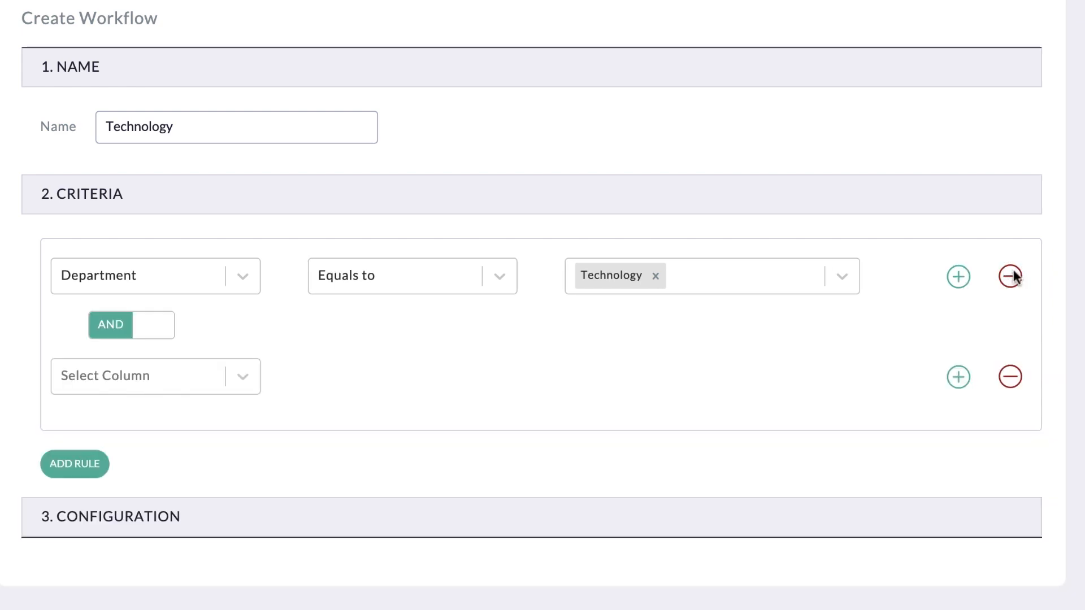
click(93, 468)
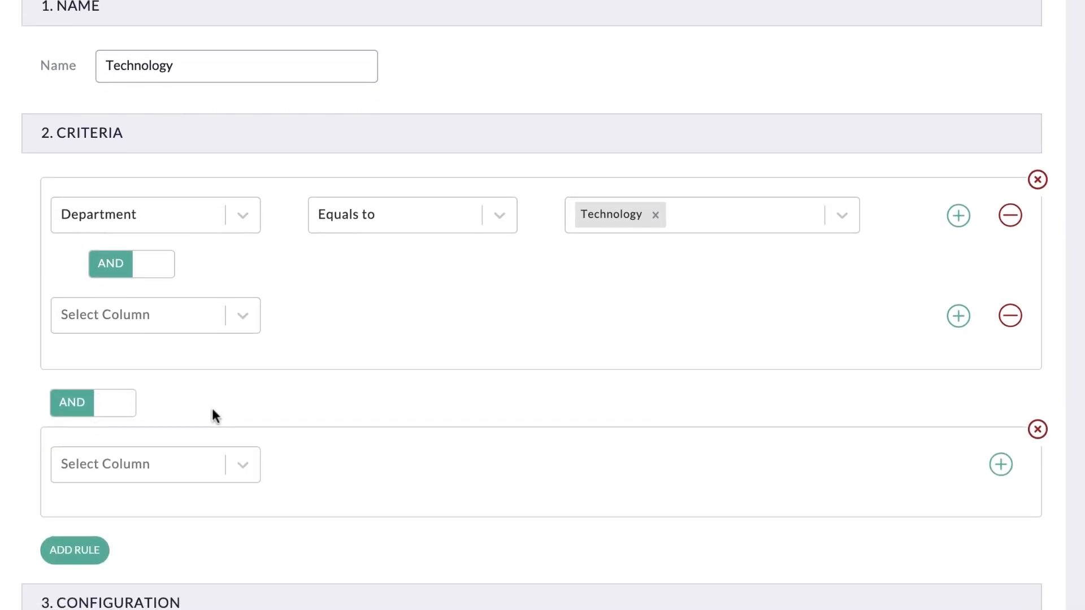
Try OR for the operators between the conditions and between the rules, returning both to AND.
click(163, 270)
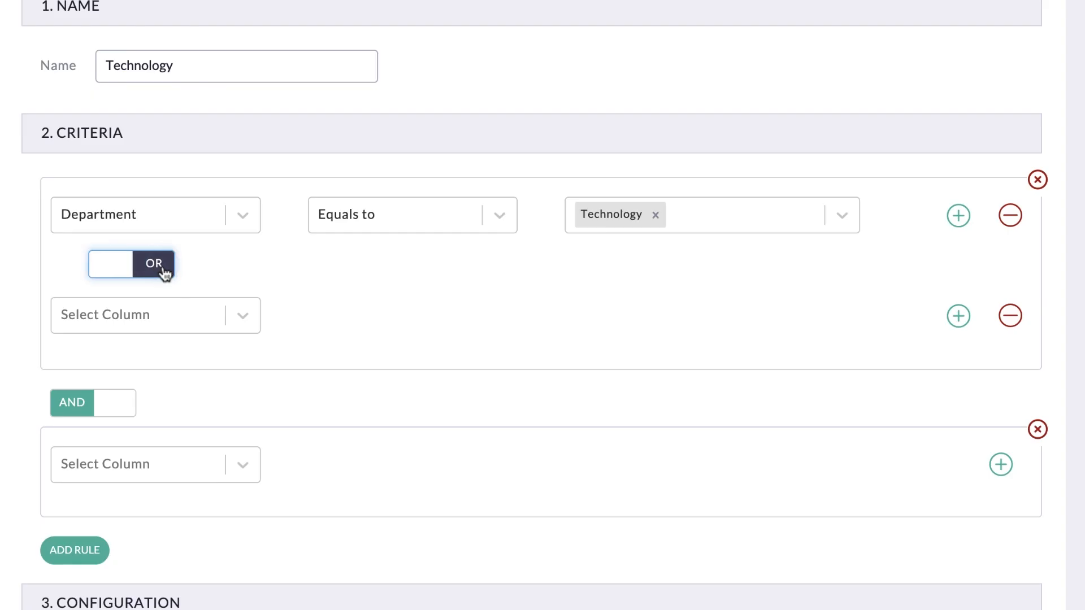
click(163, 273)
click(107, 403)
click(107, 403)
Set the second condition to New Hire equals true and remove the empty second rule.
click(153, 318)
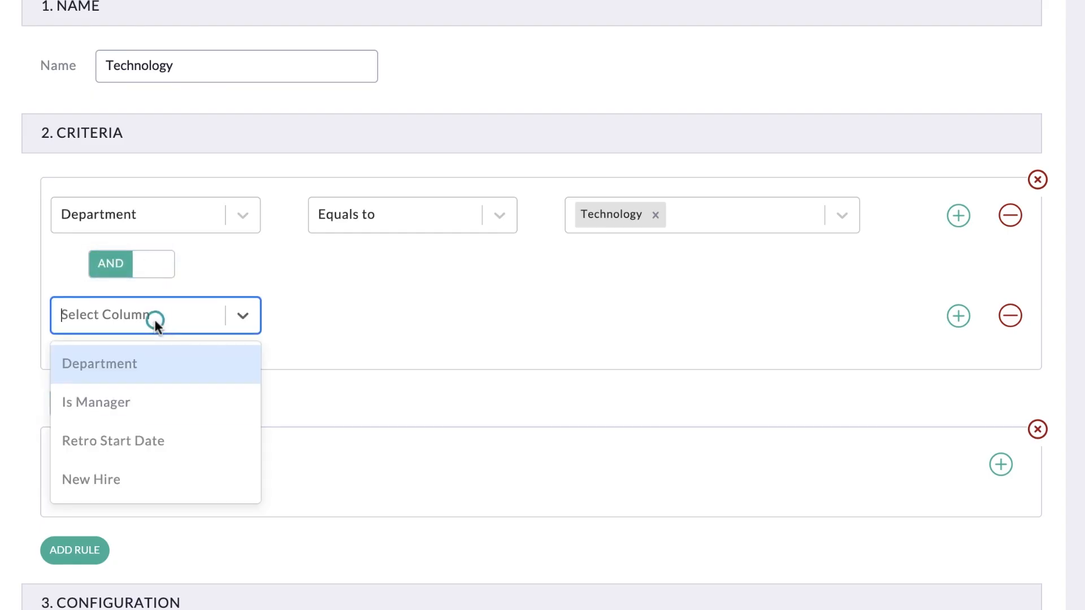
click(239, 496)
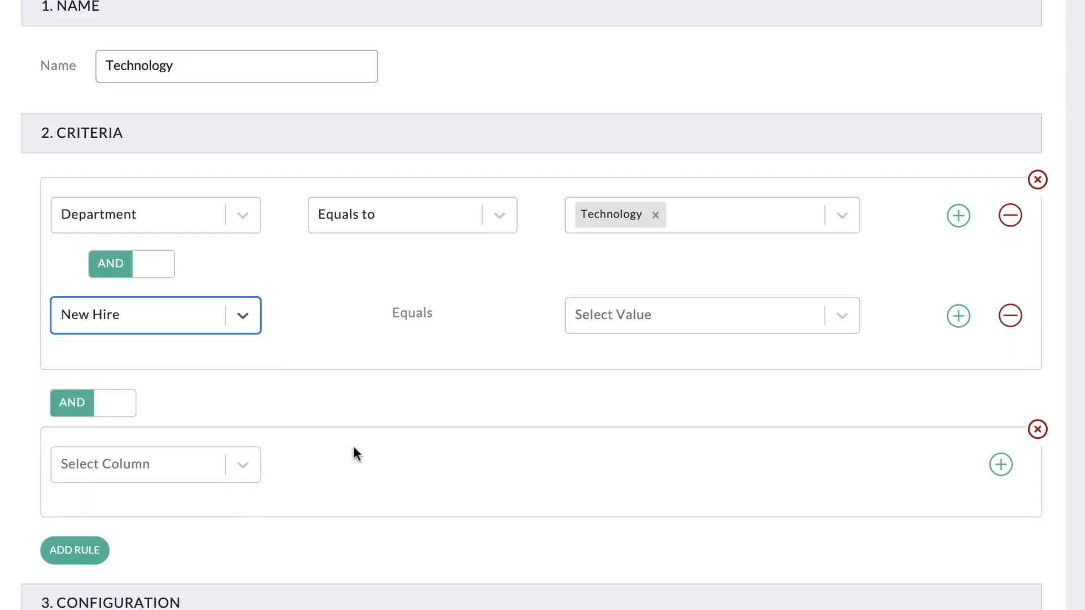
click(642, 320)
click(589, 368)
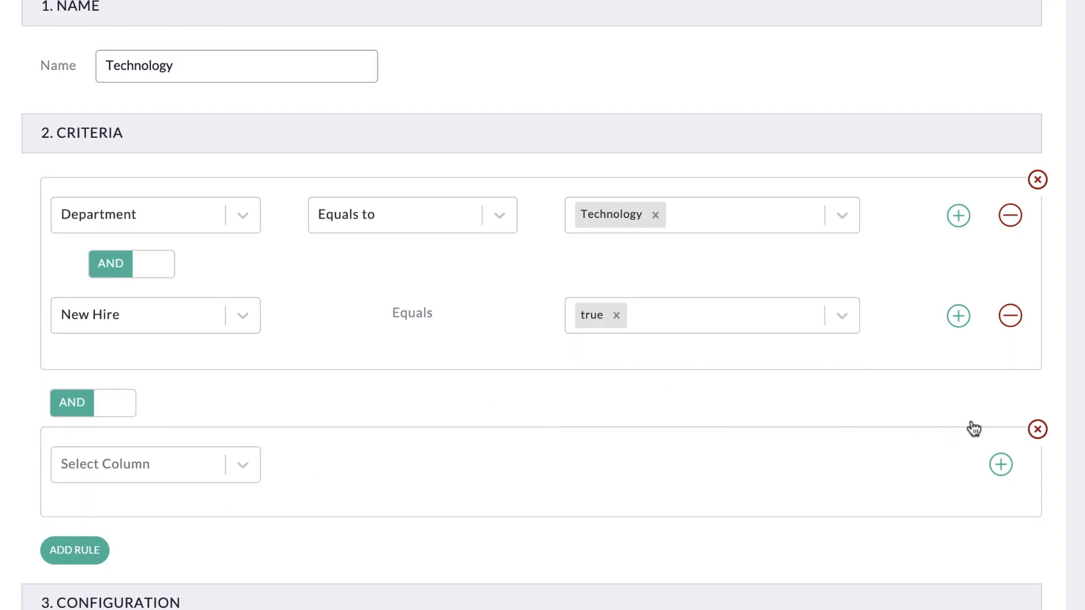
click(1038, 429)
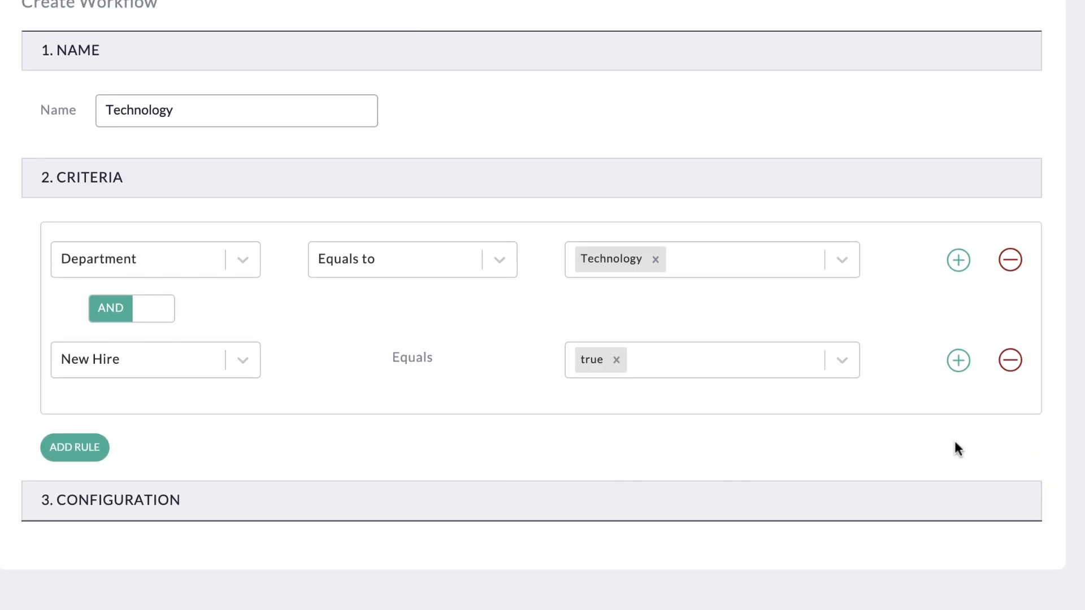
Expand the Configuration section and choose to create groups using attributes.
click(505, 500)
scroll(506, 498, down, 2)
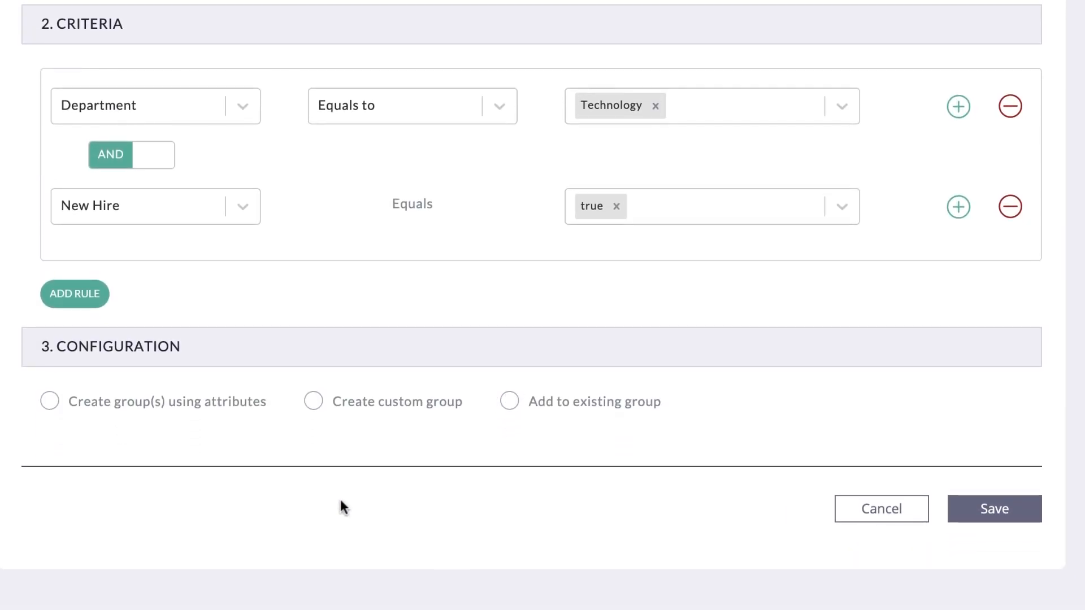
click(49, 402)
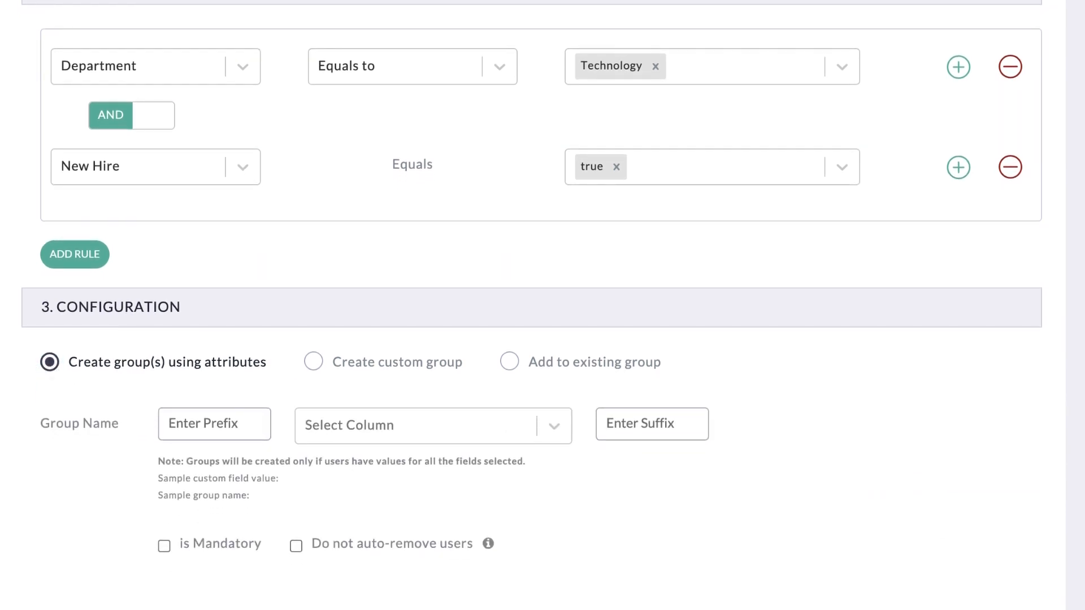
Compose the group name from the prefix New Hire, the Department column and the suffix Group.
click(214, 424)
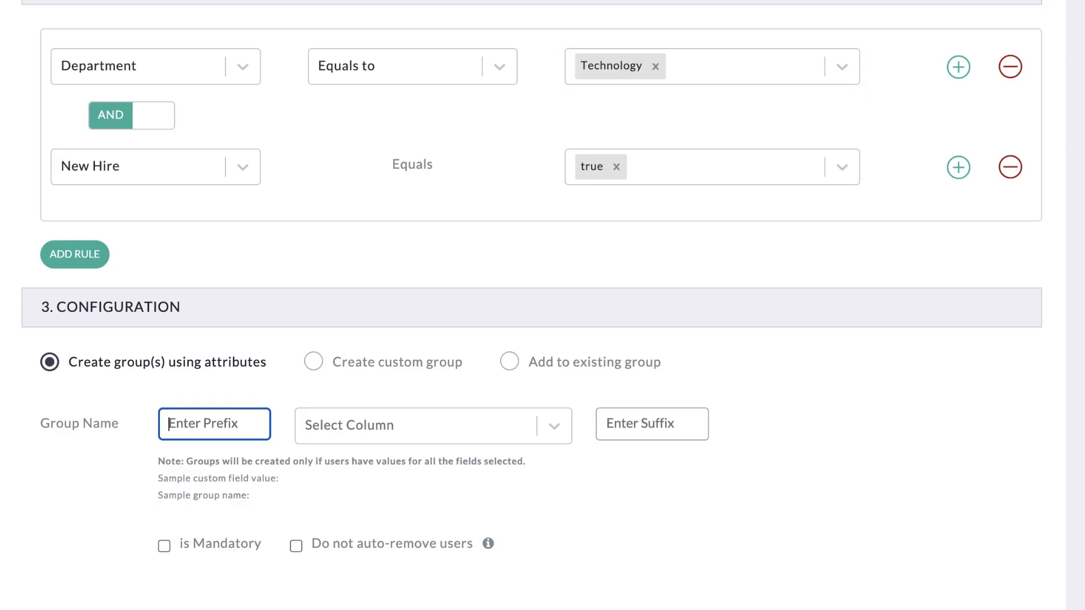
text(New Hire)
click(368, 425)
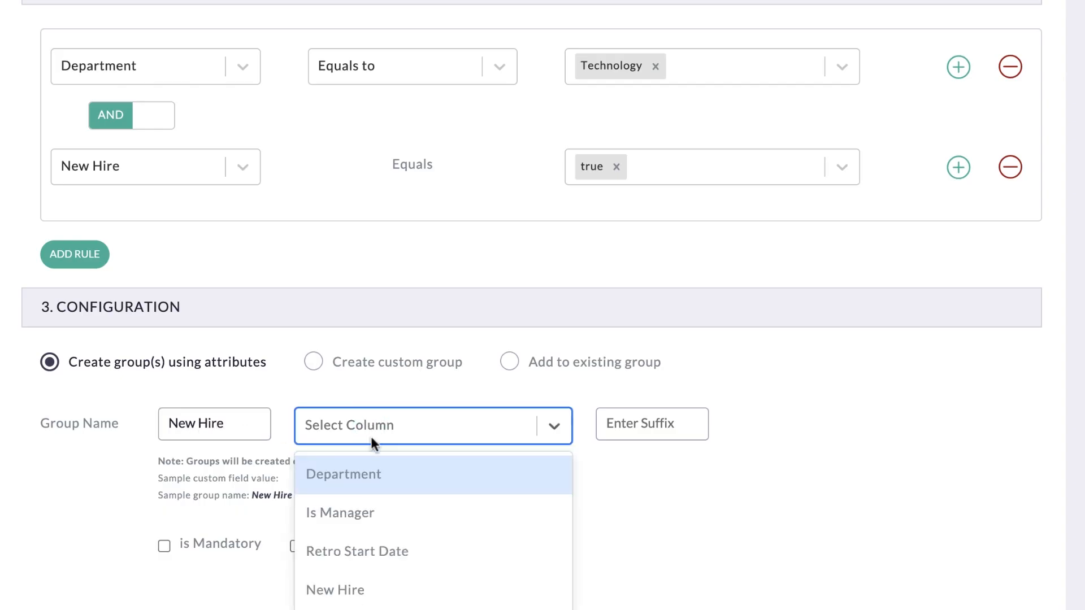
click(380, 477)
click(648, 424)
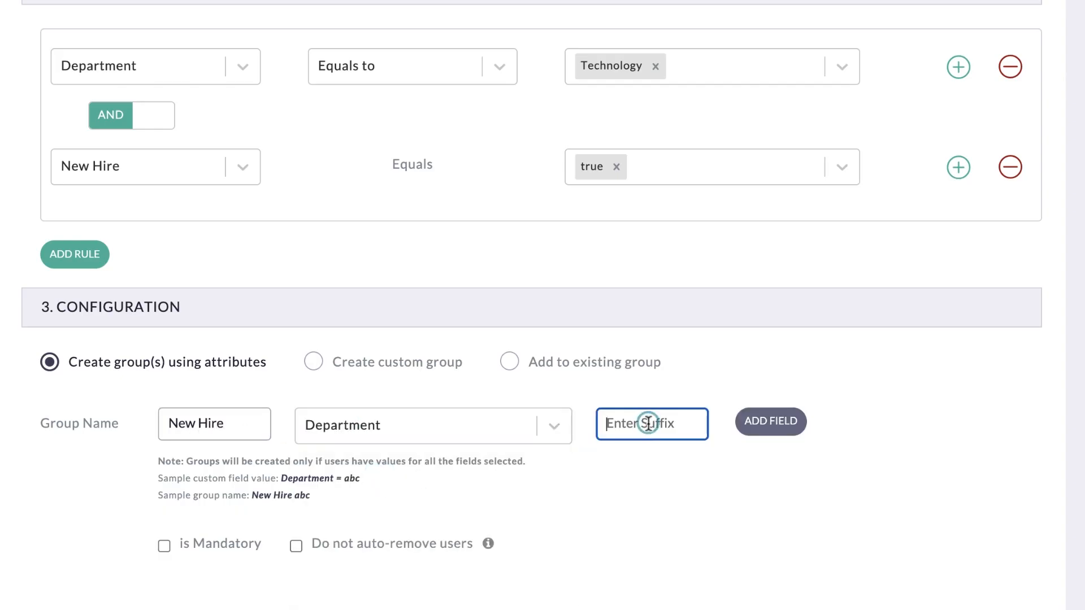
text(Group)
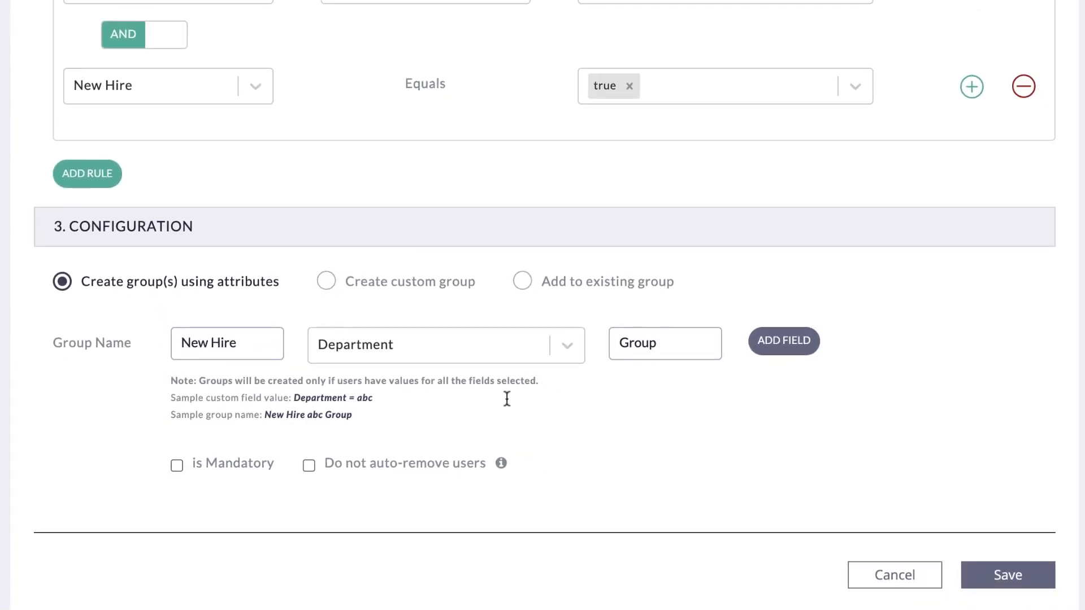
Switch the configuration to a custom group named New Hire Technology Only.
click(330, 281)
text(New Hire Technology Only)
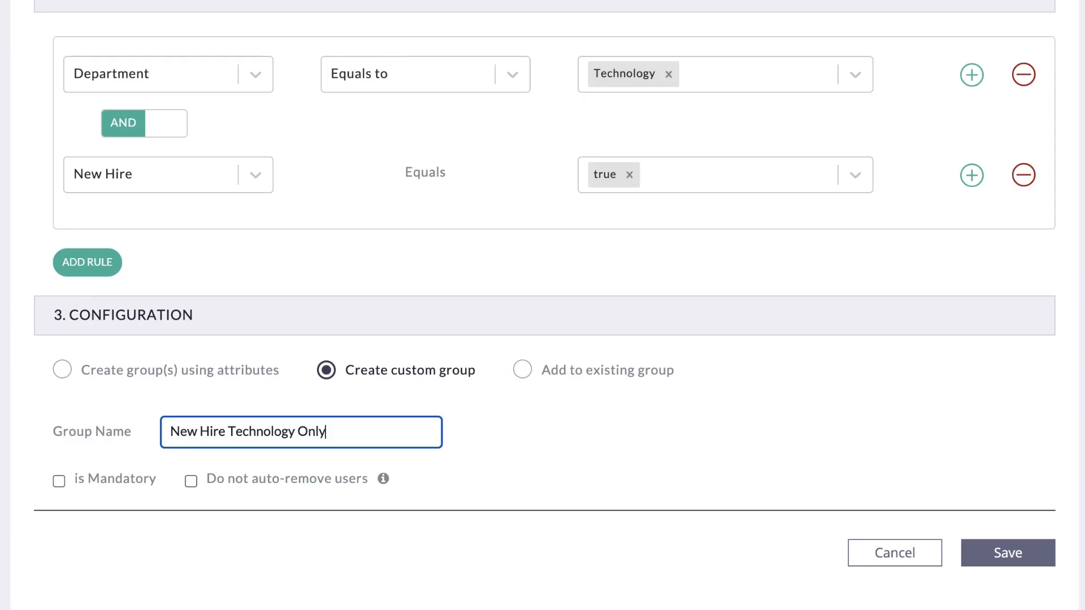
Switch the configuration to adding users to an existing group and browse the available groups.
click(524, 372)
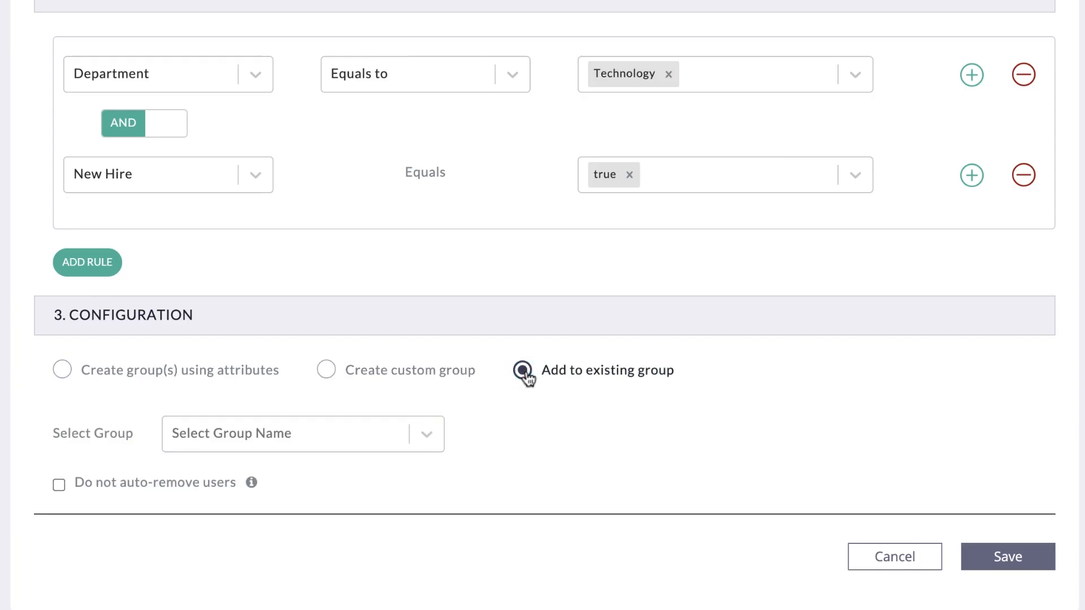
click(426, 434)
mouse_move(439, 375)
mouse_down()
mouse_move(443, 432)
mouse_move(445, 388)
mouse_up()
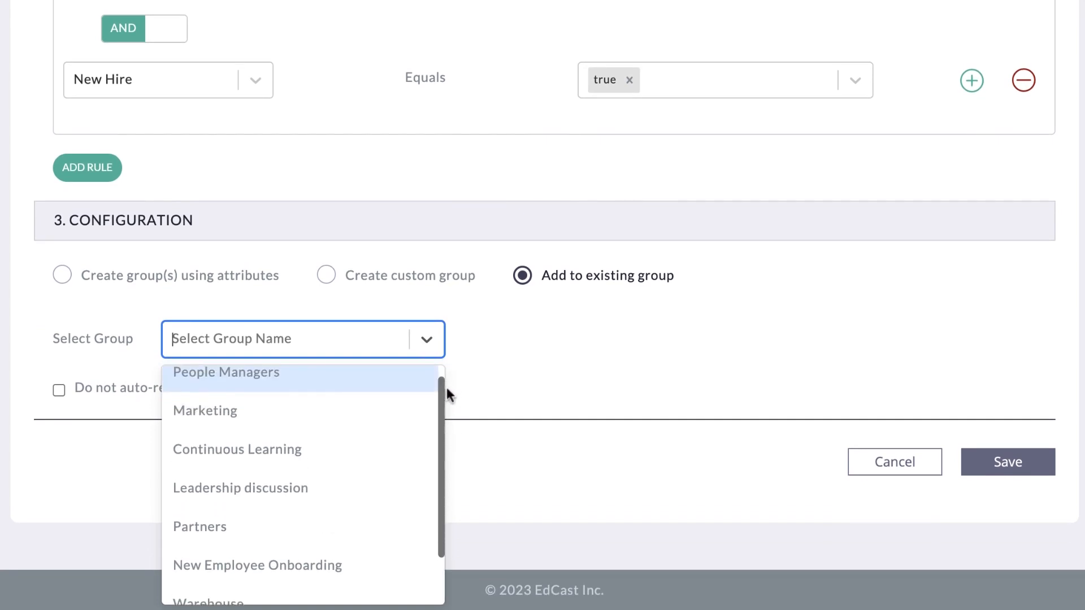
click(500, 358)
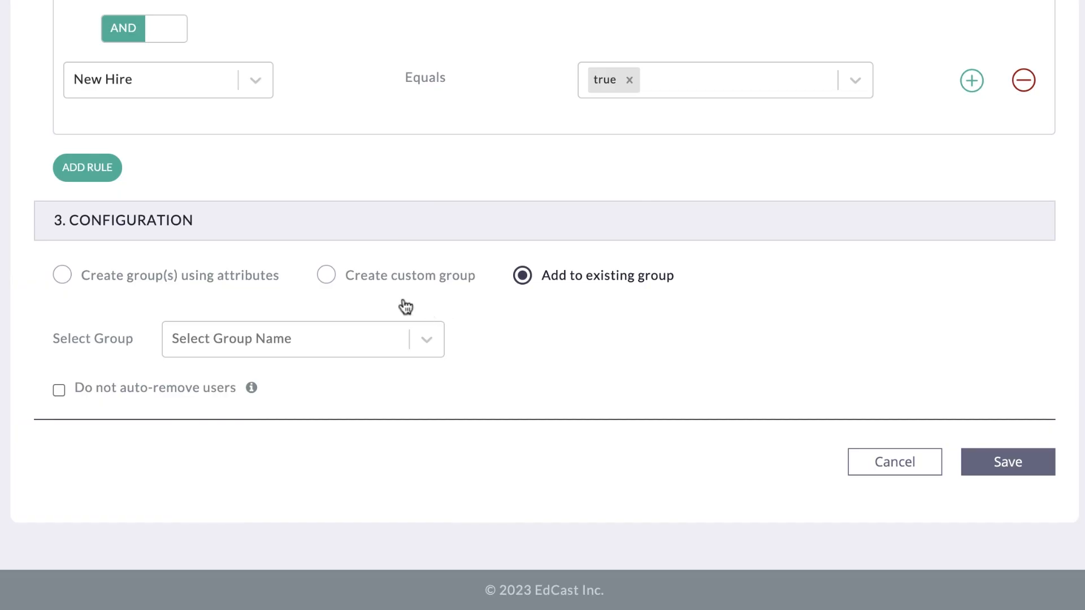
Switch the configuration back to creating a custom group, and enable the Technology workflow with an immediate run.
click(326, 276)
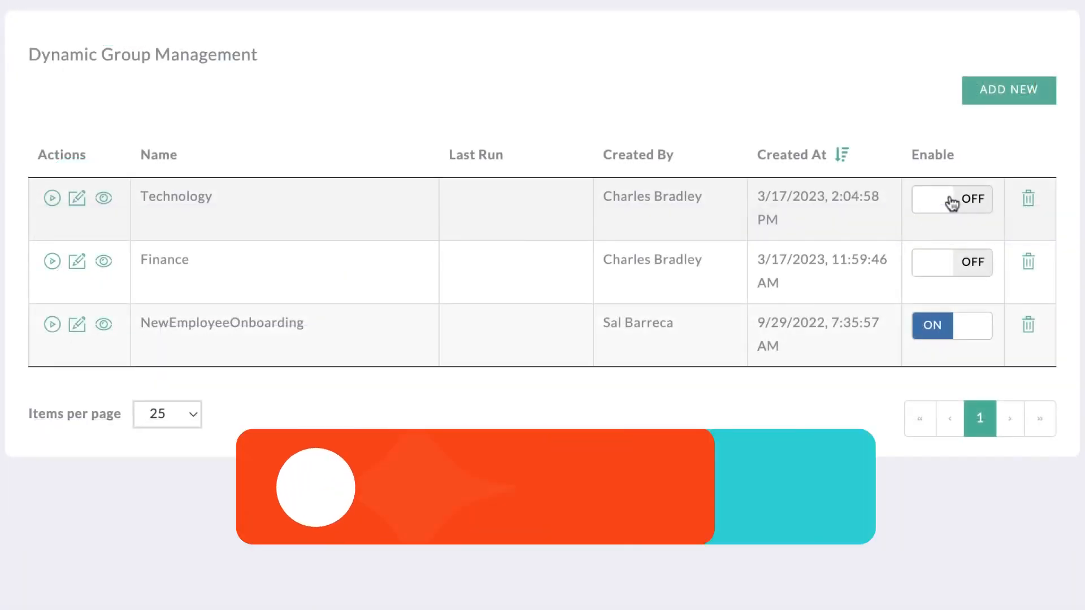
click(952, 199)
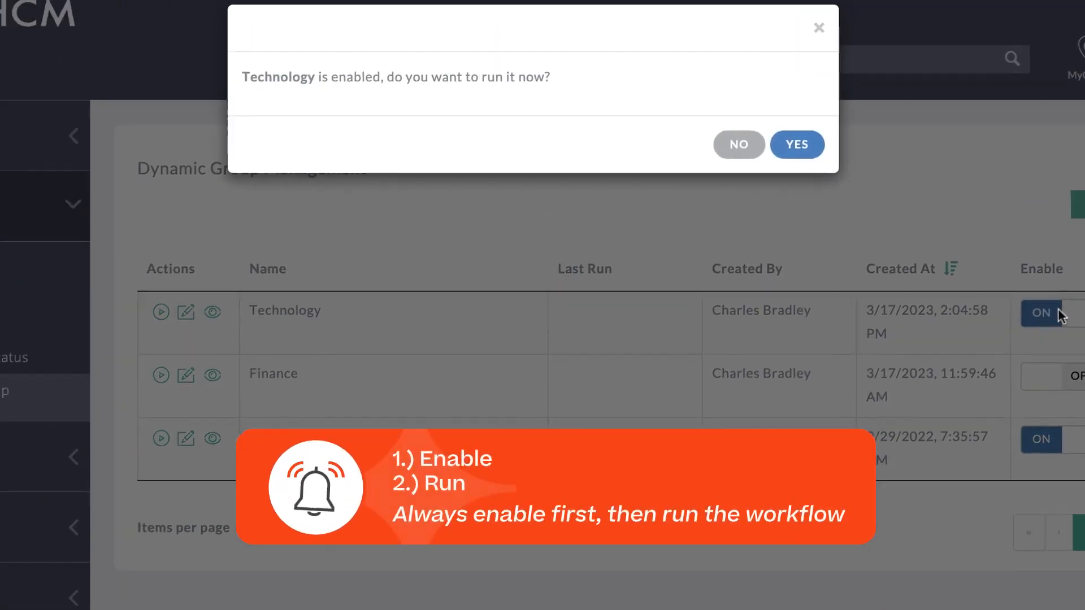
click(794, 144)
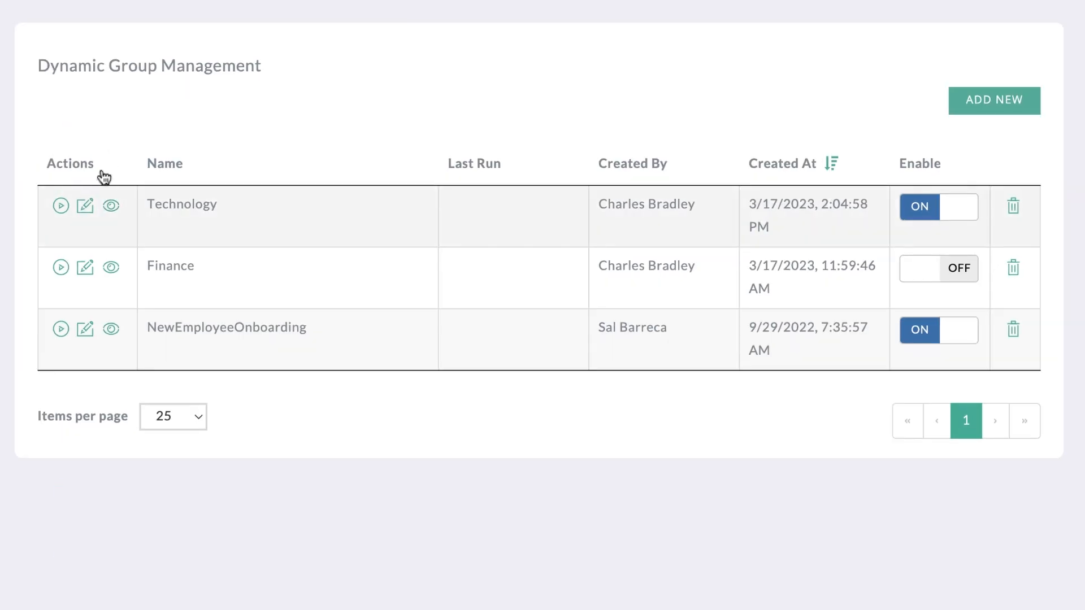
Open the Technology workflow for editing and change the attribute of its first criteria rule to Is Manager.
click(84, 208)
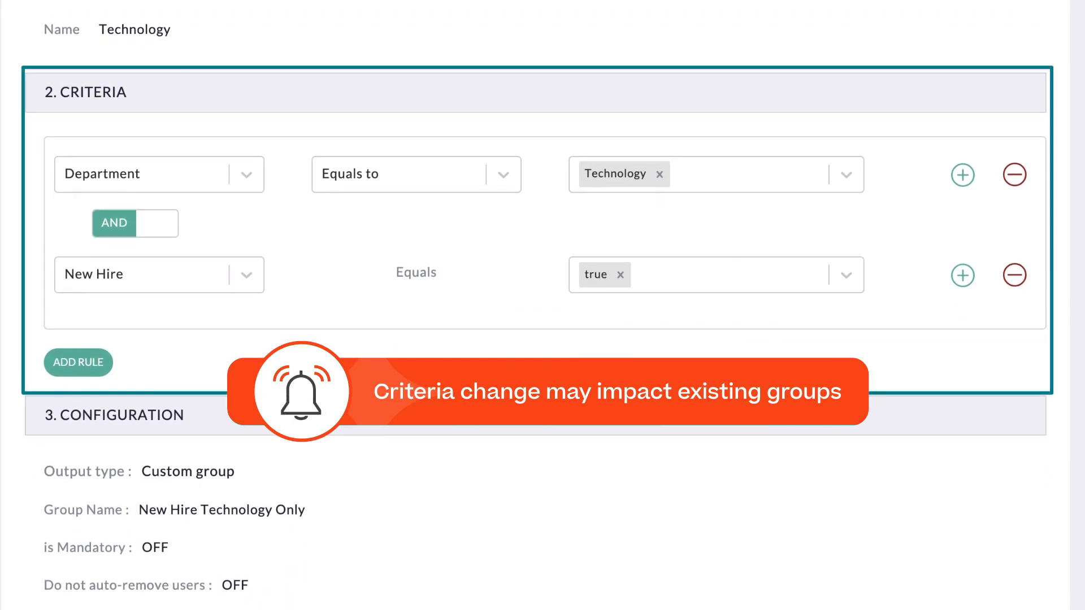
click(142, 179)
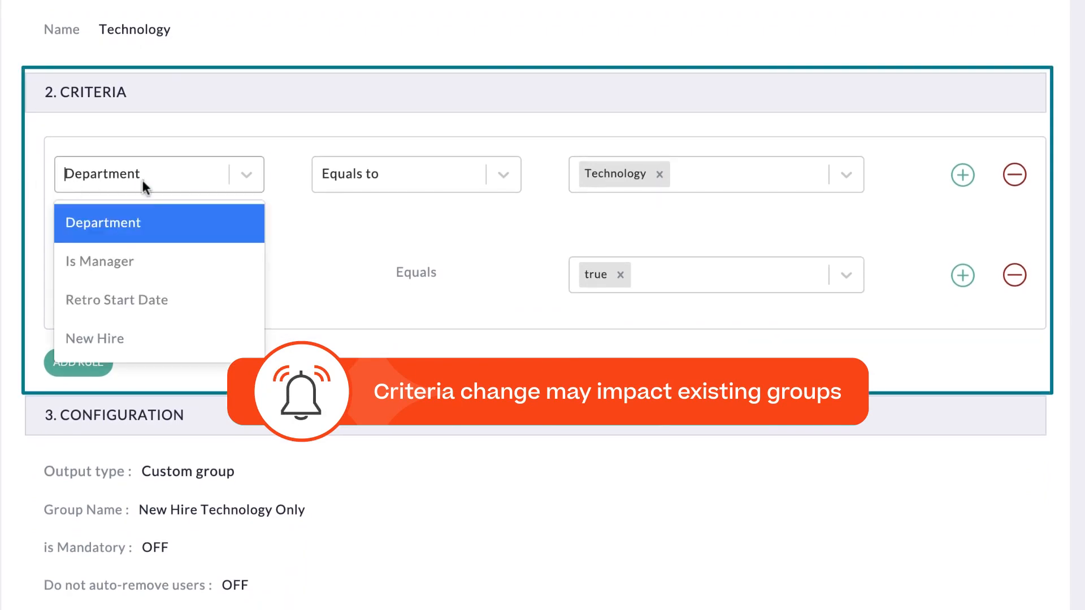
click(155, 260)
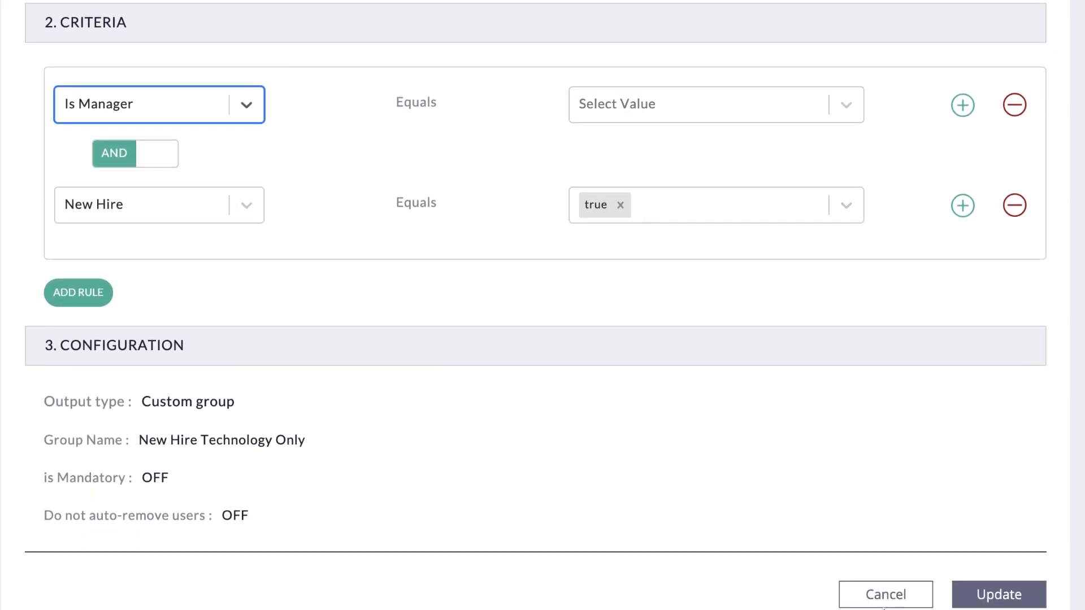